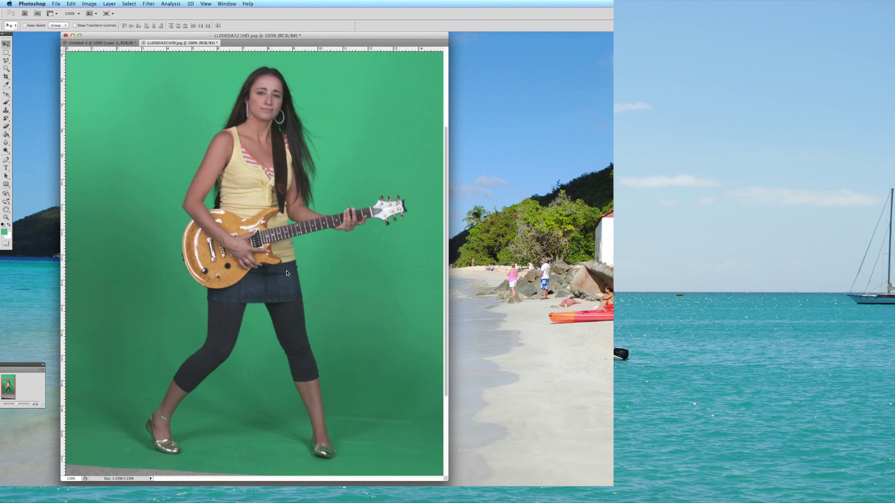
Select the guitarist with Color Range: sample the green backdrop, invert it, and set fuzziness to 172.
left_click(132, 3)
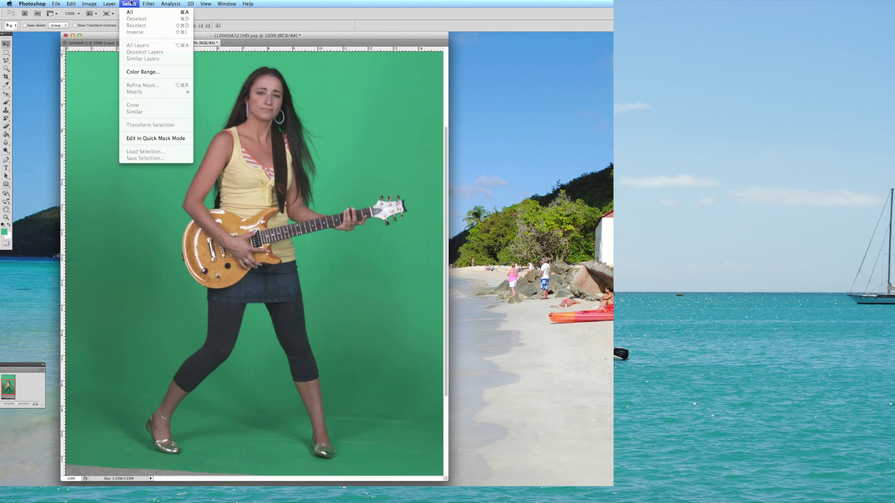
left_click(142, 72)
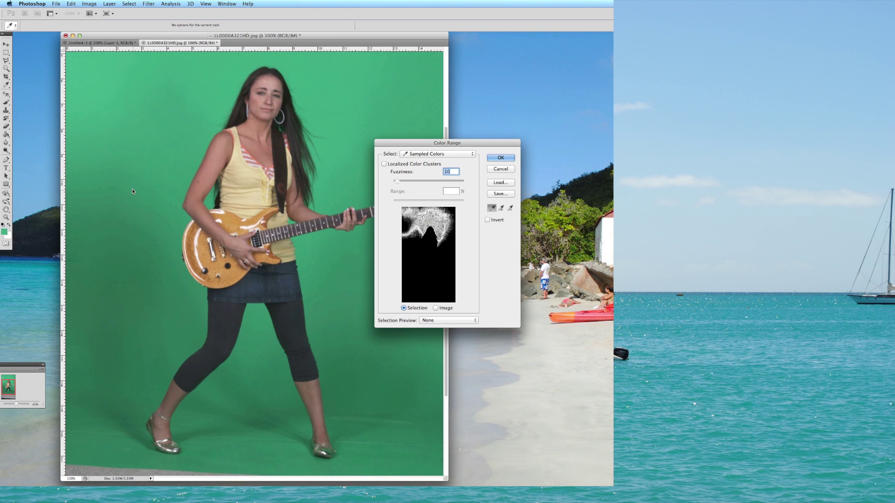
left_click(161, 146)
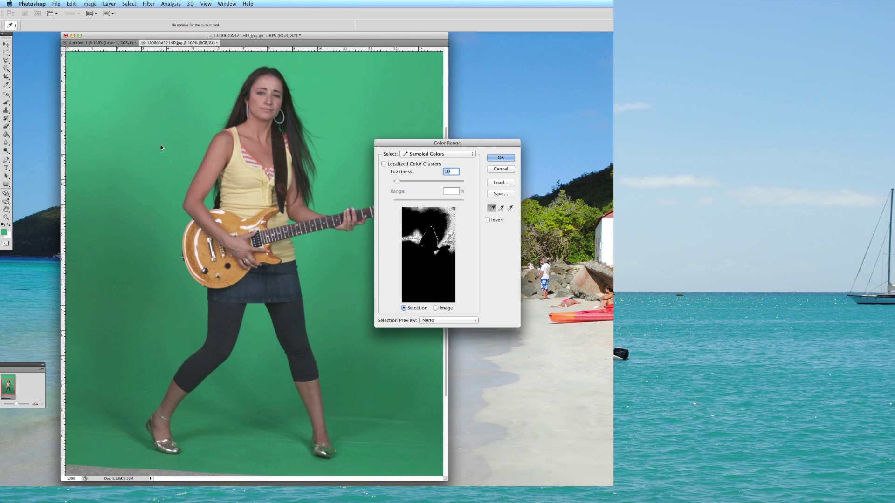
left_click(162, 147)
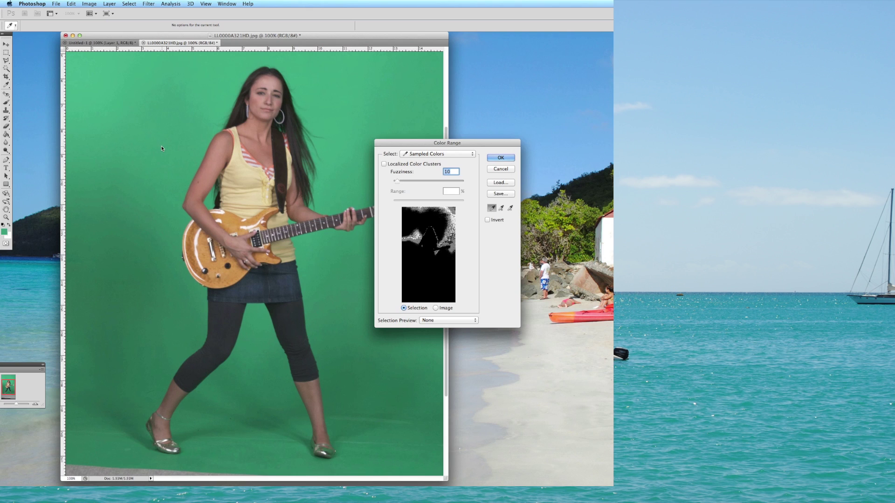
left_click(488, 221)
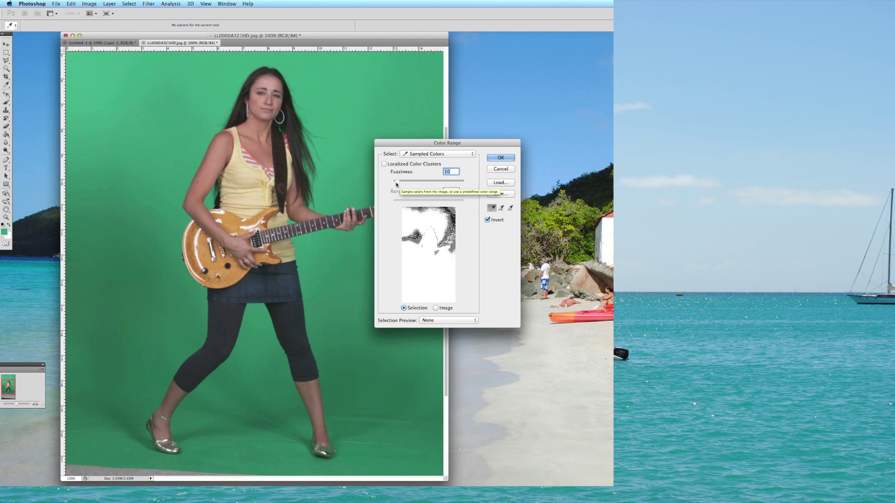
left_click_drag(397, 184, 453, 181)
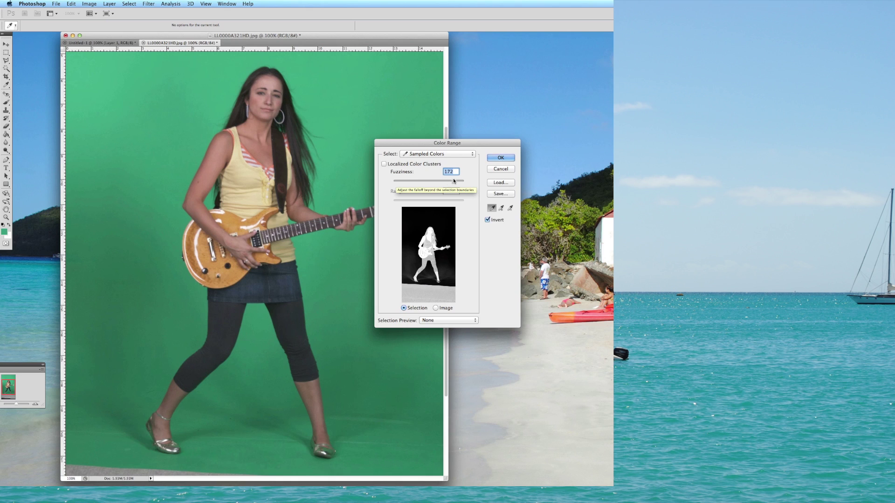
left_click(497, 157)
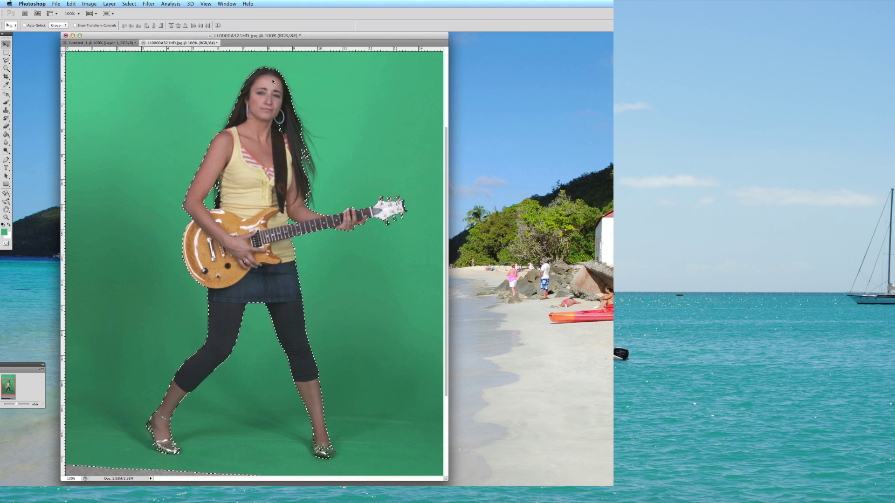
Copy the selected guitarist and switch to the Untitled-1 beach document.
left_click(72, 4)
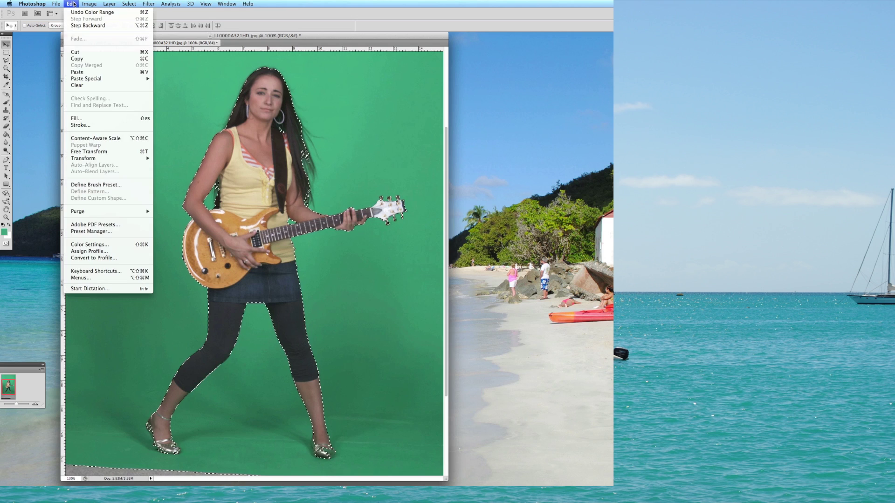
left_click(88, 60)
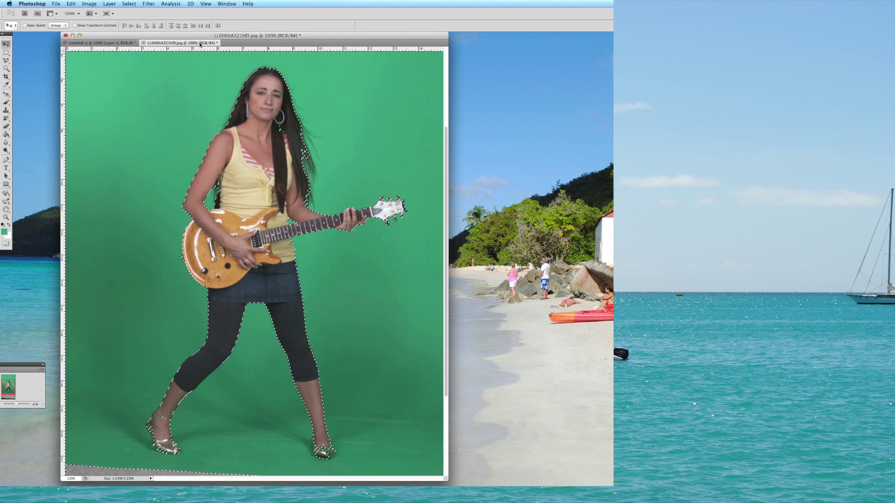
left_click(99, 43)
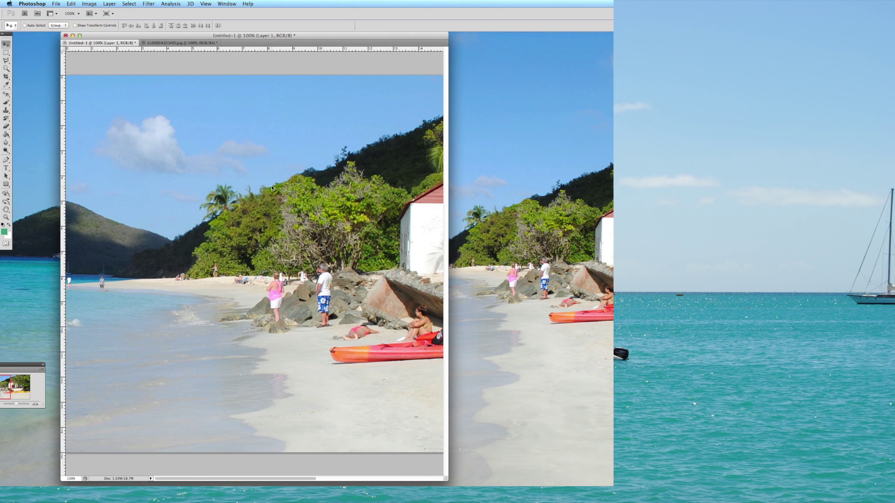
Paste the guitarist onto the beach as Layer 2 and drag her up and left.
left_click(75, 5)
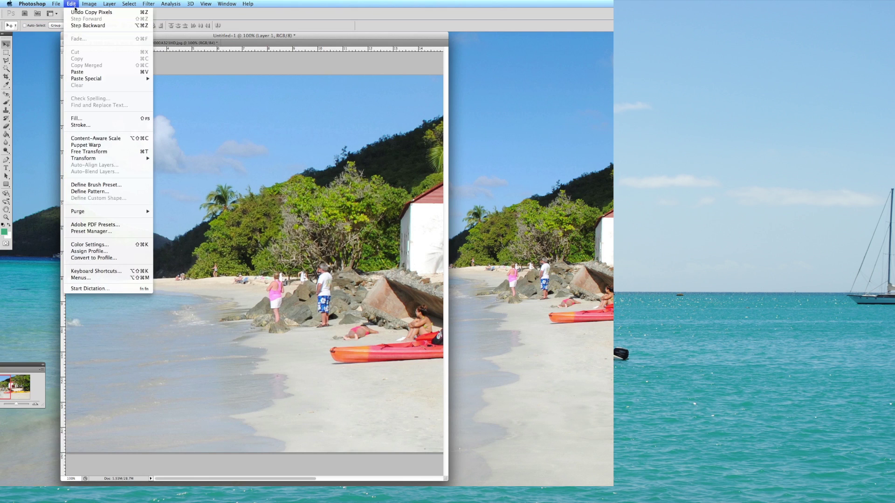
left_click(91, 74)
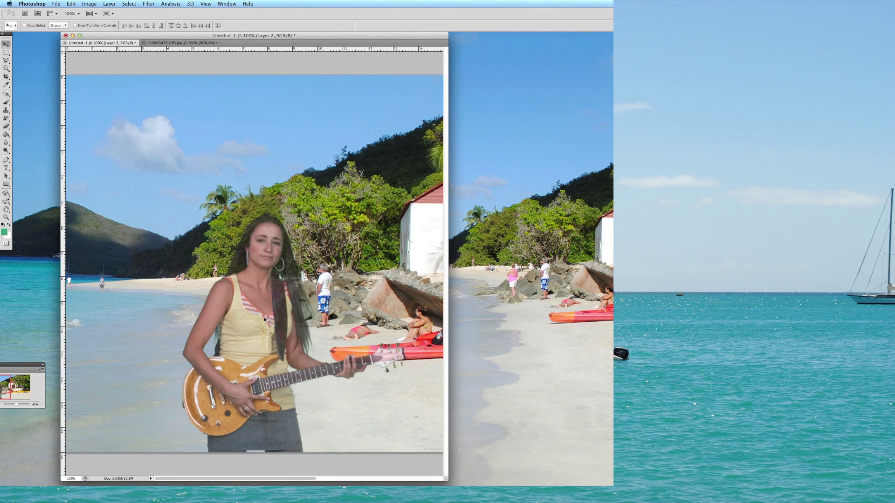
left_click_drag(257, 318, 226, 238)
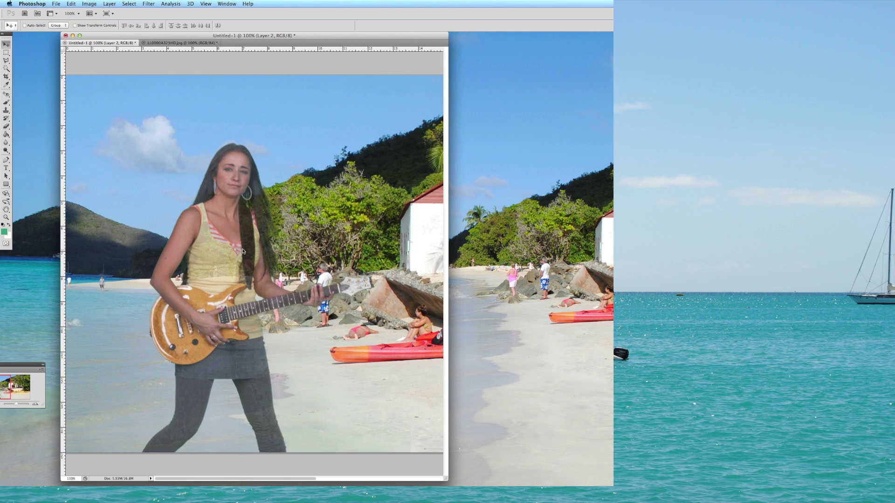
Return to the Photoshop window from the window overview.
left_click(71, 4)
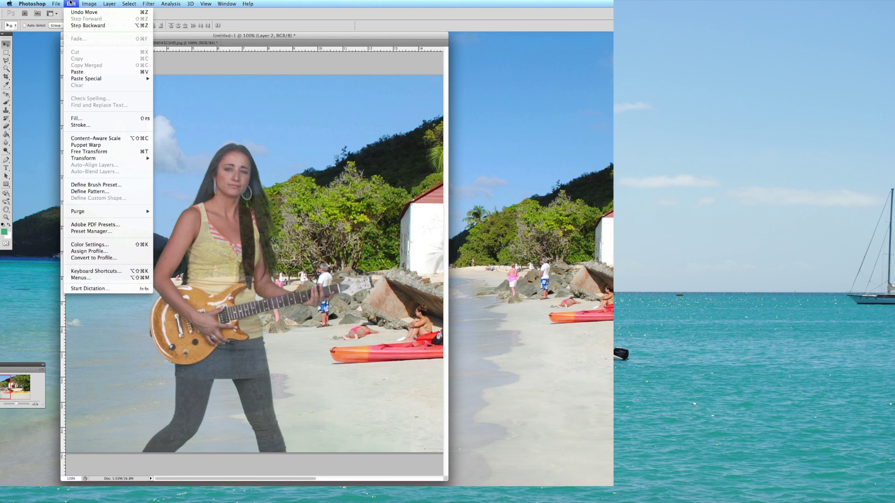
key("ctrl+Up")
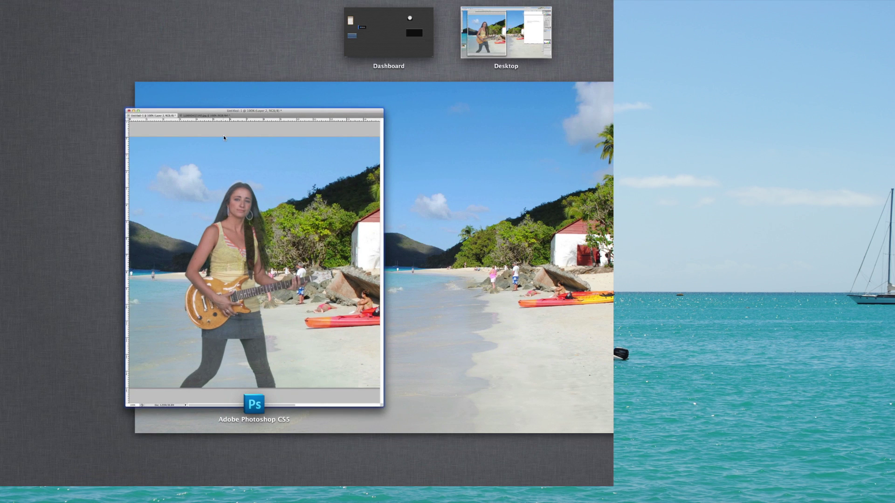
left_click(243, 165)
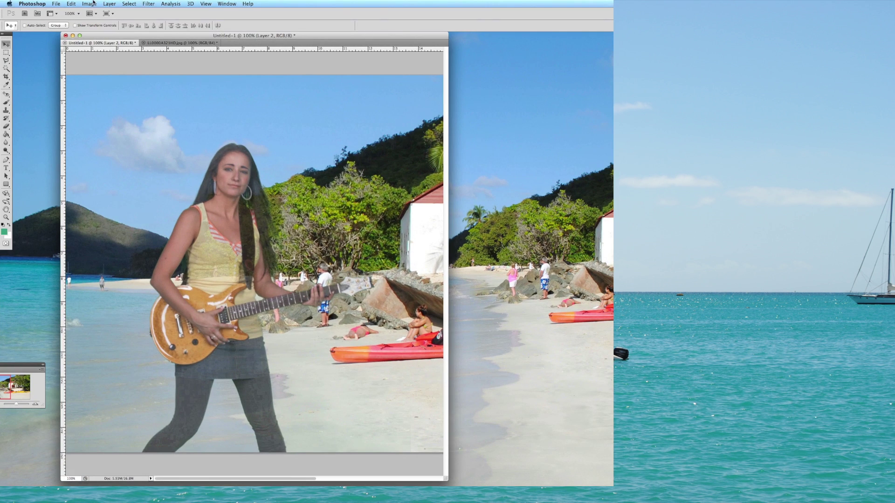
Undo the move and paste on the beach, then undo the guitarist selection in the green-screen photo.
left_click(72, 4)
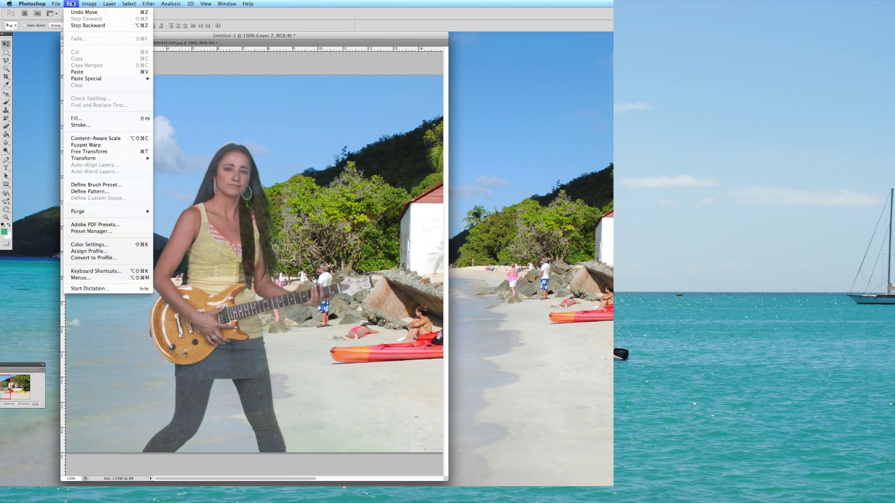
left_click(75, 27)
left_click(72, 4)
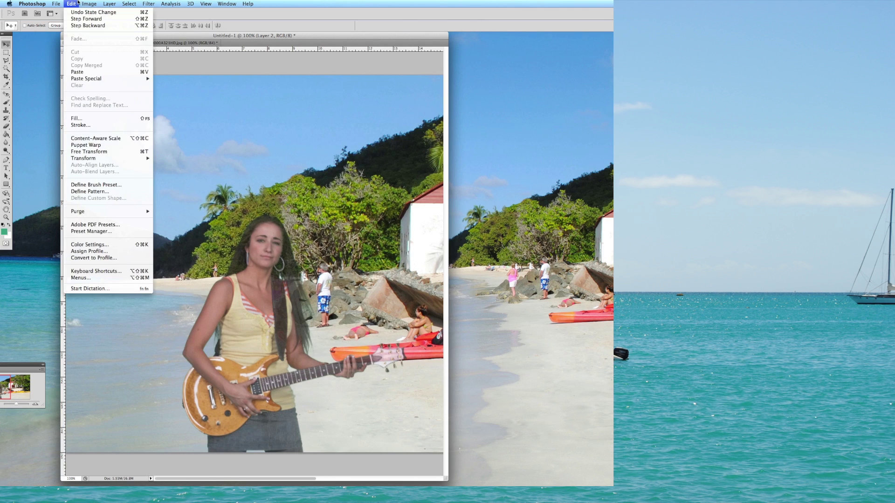
left_click(77, 25)
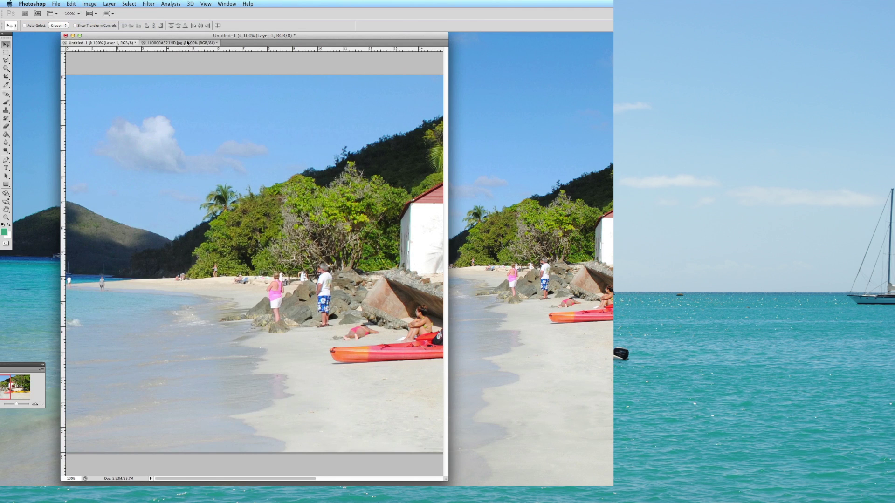
left_click(187, 42)
left_click(71, 3)
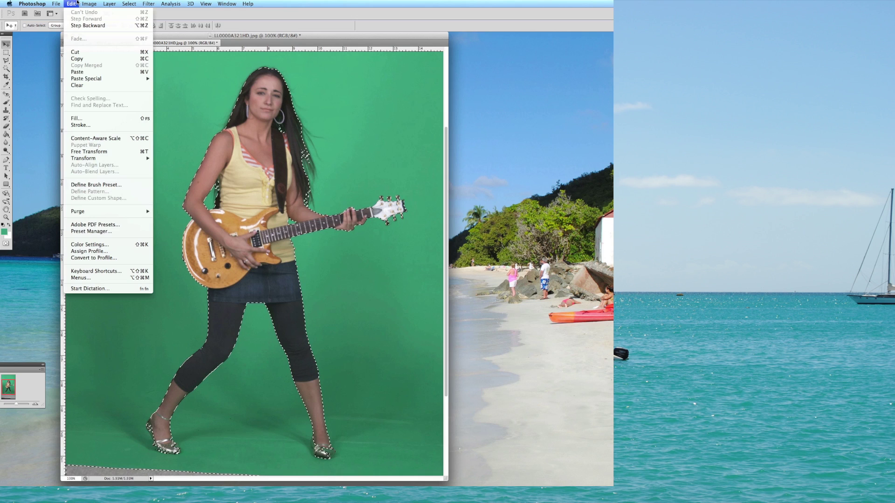
left_click(80, 26)
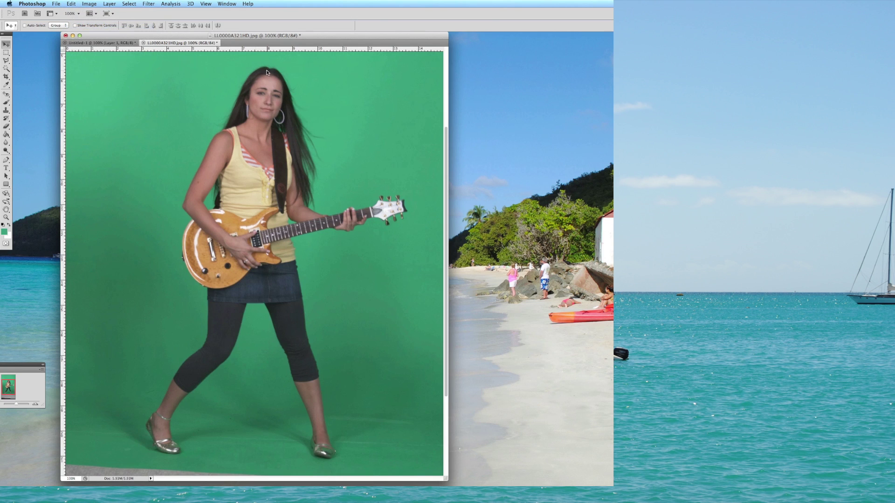
Redo the inverted Color Range selection of the guitarist with fuzziness lowered to 111.
left_click(120, 3)
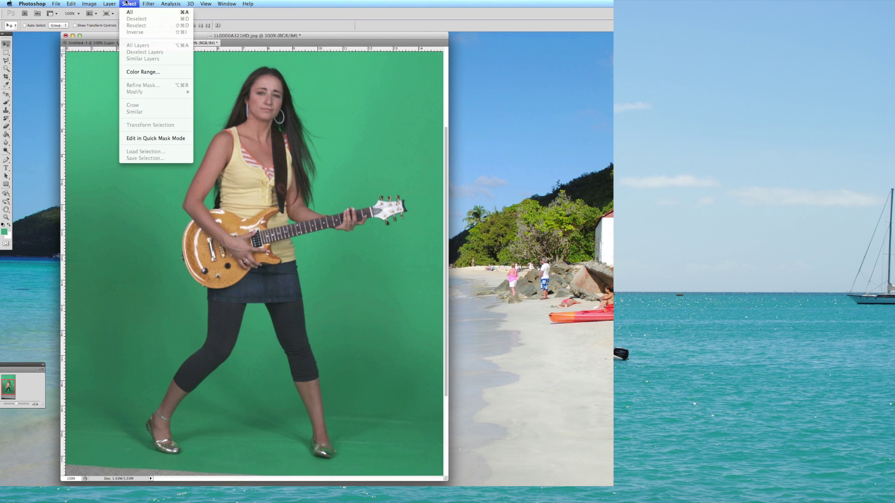
left_click(134, 69)
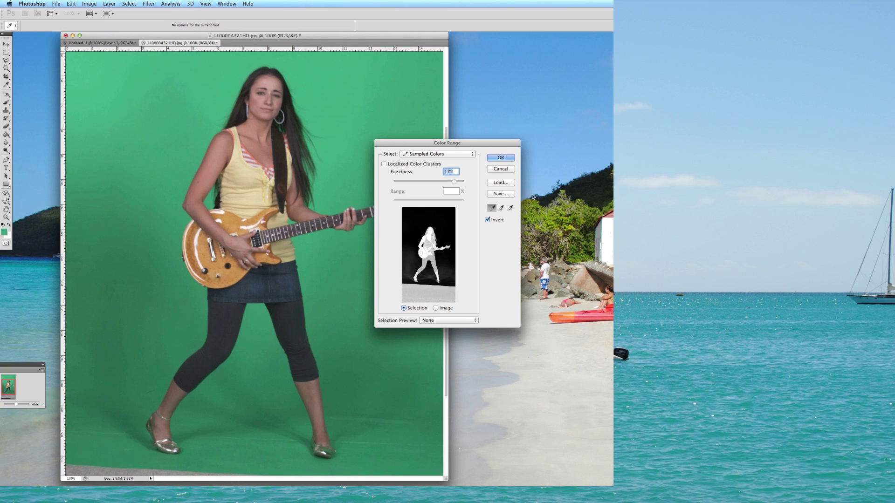
mouse_move(454, 186)
left_mouse_down()
mouse_move(422, 182)
mouse_move(463, 183)
left_mouse_up()
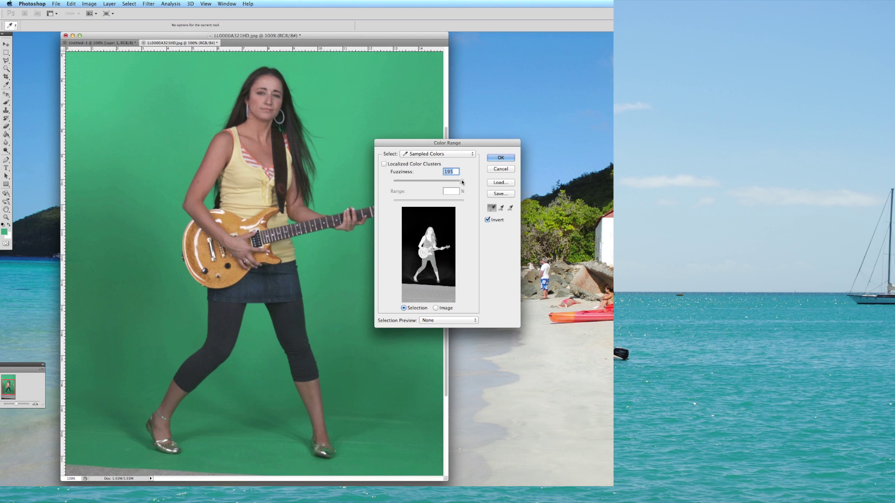
left_click_drag(463, 182, 433, 181)
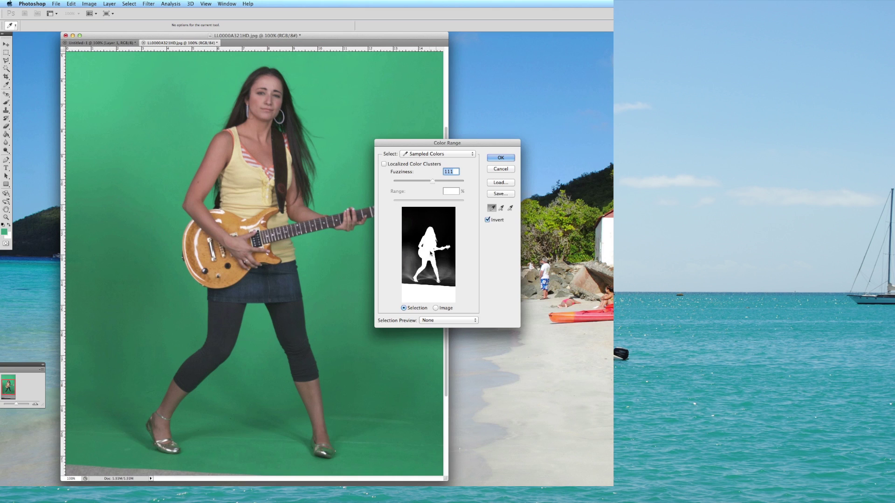
left_click(500, 158)
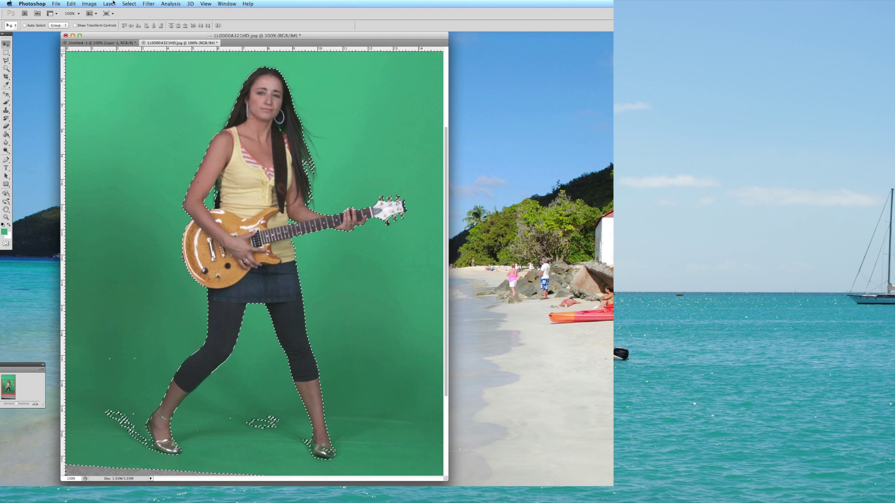
Copy the reselected guitarist and paste her into the Untitled-1 beach document as a new layer.
left_click(75, 3)
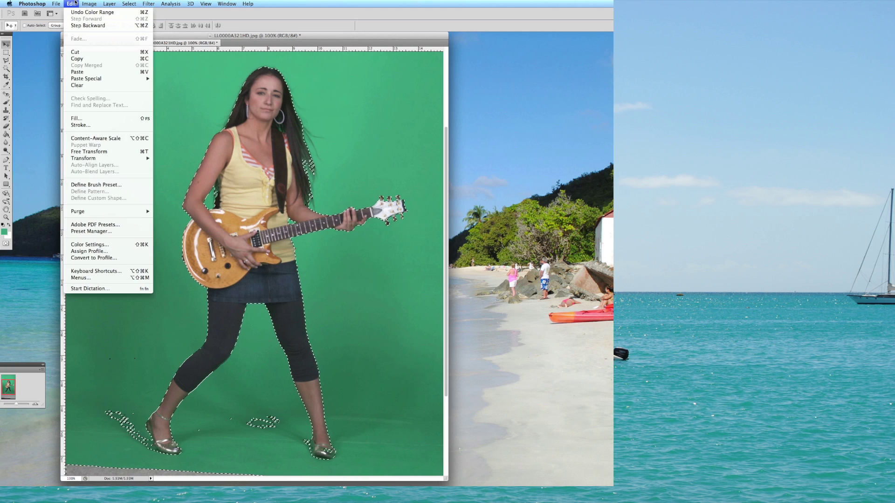
left_click(78, 59)
left_click(106, 43)
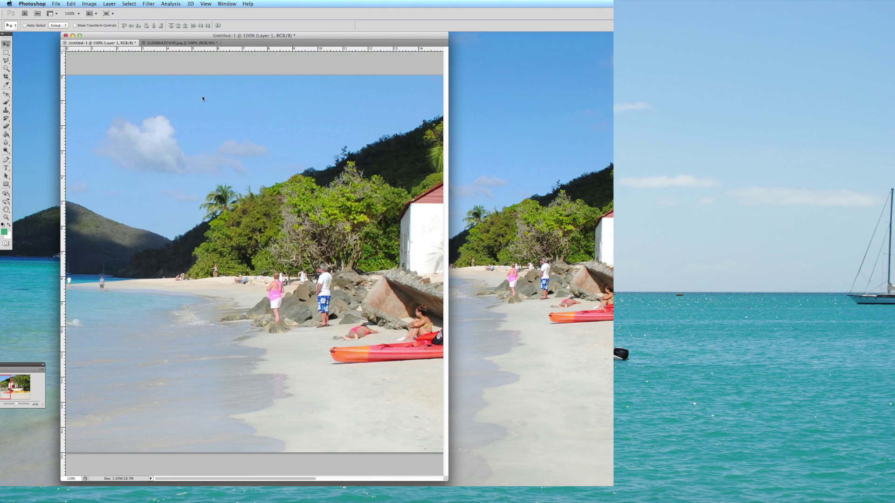
left_click(80, 3)
left_click(87, 73)
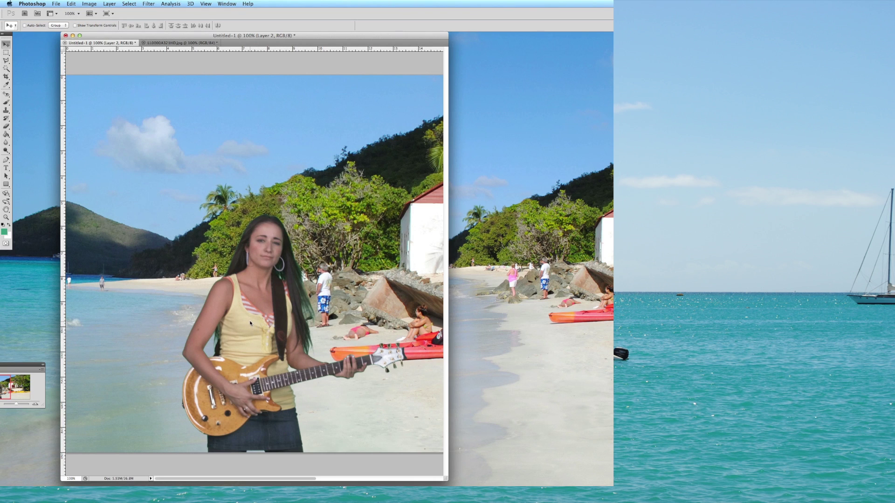
Place the pasted guitarist at the lower left of the beach, then go back to the green-screen photo.
left_click_drag(256, 318, 231, 163)
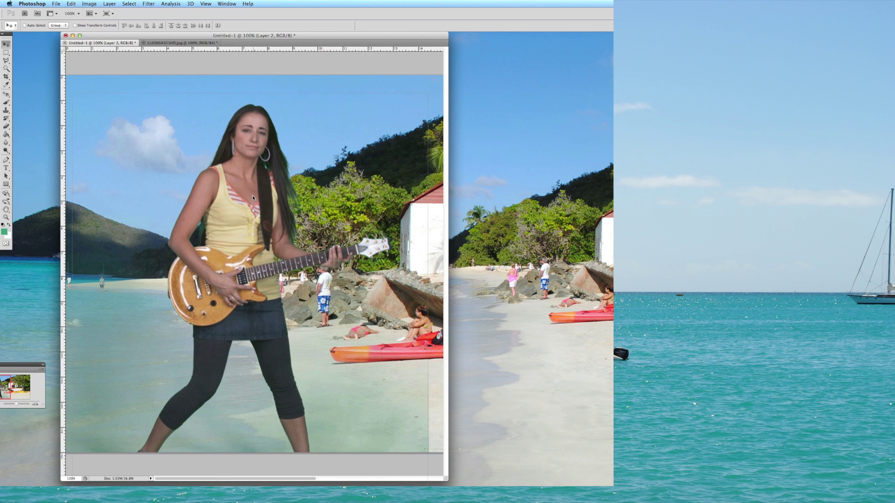
left_click_drag(252, 192, 177, 285)
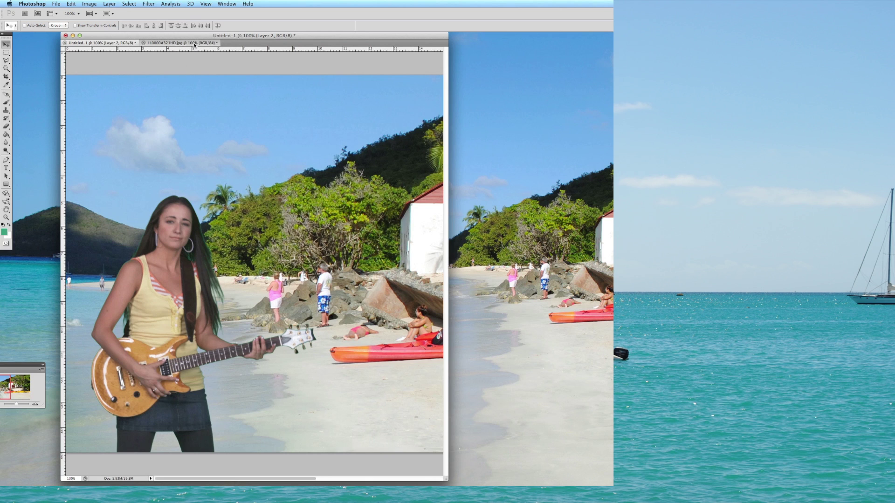
left_click(180, 43)
Try raising the Color Range fuzziness, then cancel the dialog without changes.
left_click(72, 4)
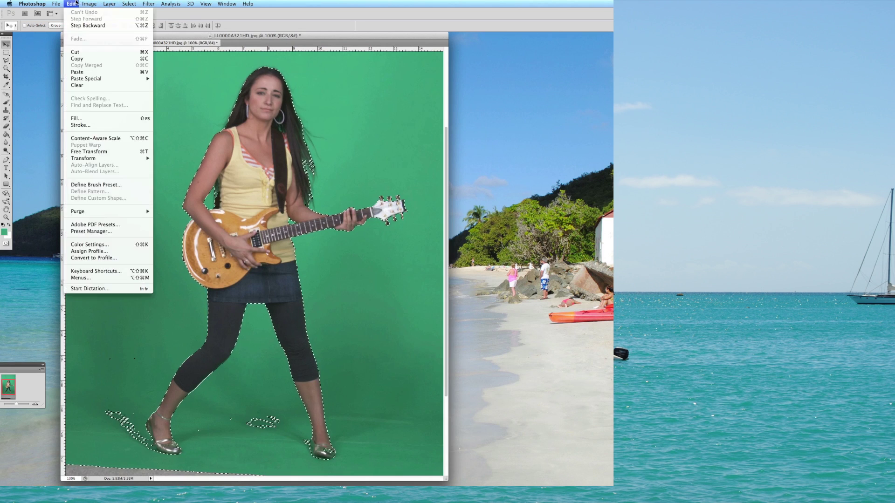
mouse_move(131, 3)
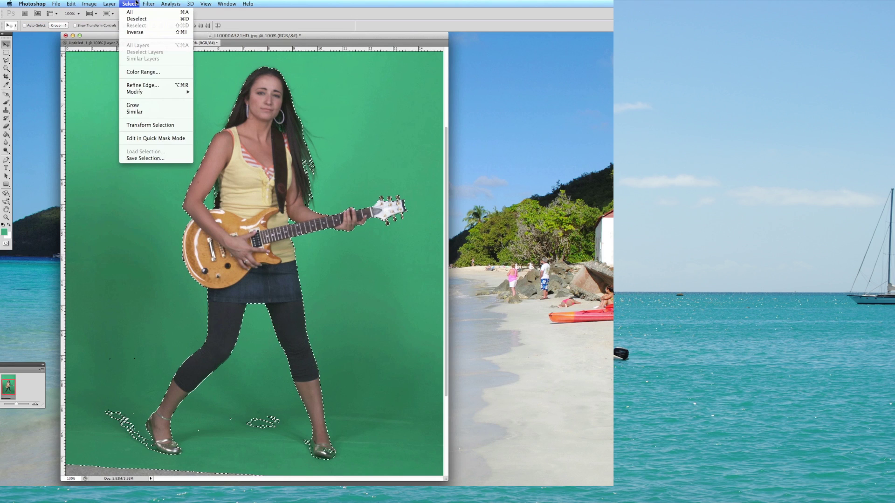
left_click(146, 72)
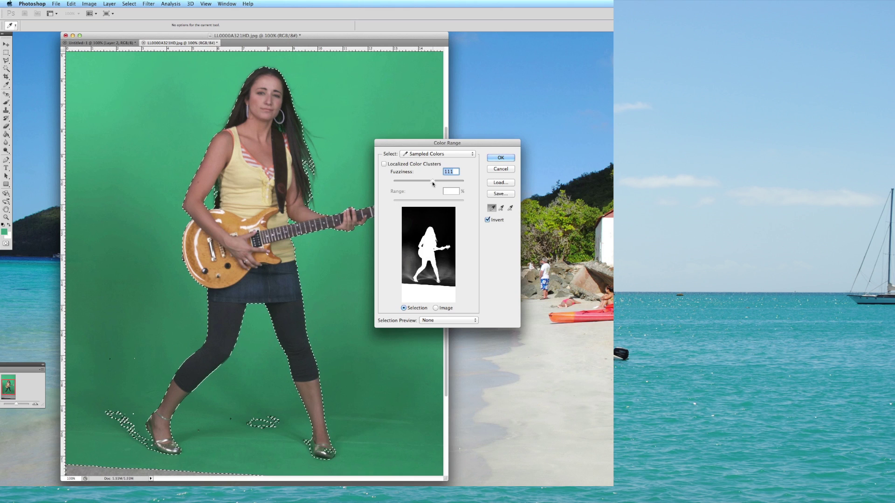
left_click_drag(433, 182, 464, 181)
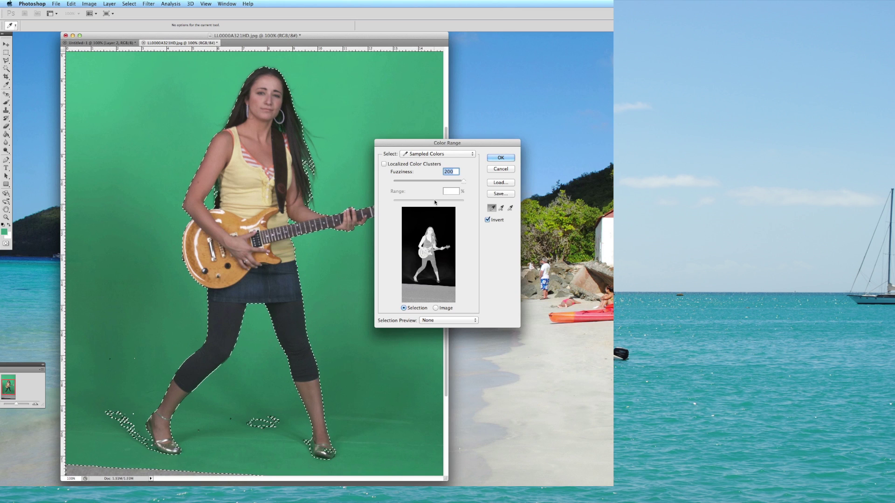
left_click(497, 168)
key("v")
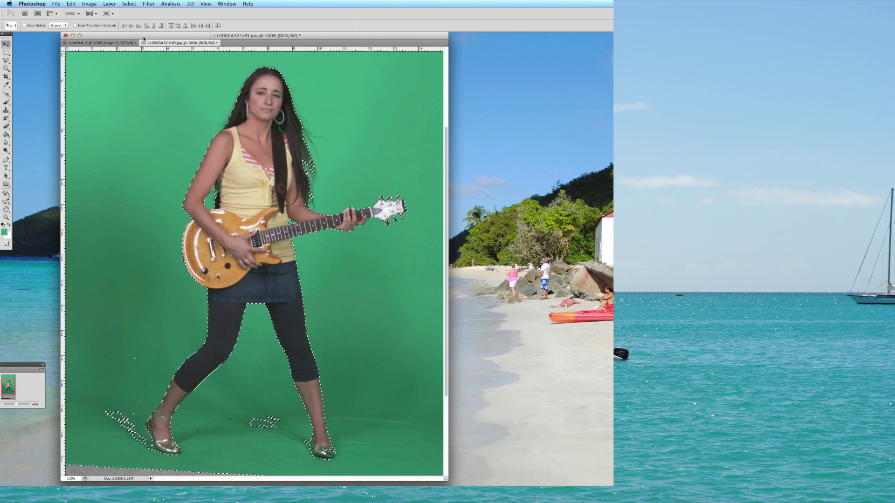
Reselect the guitarist at fuzziness 197, copy her, and switch to the beach composite.
left_click(130, 4)
left_click(142, 72)
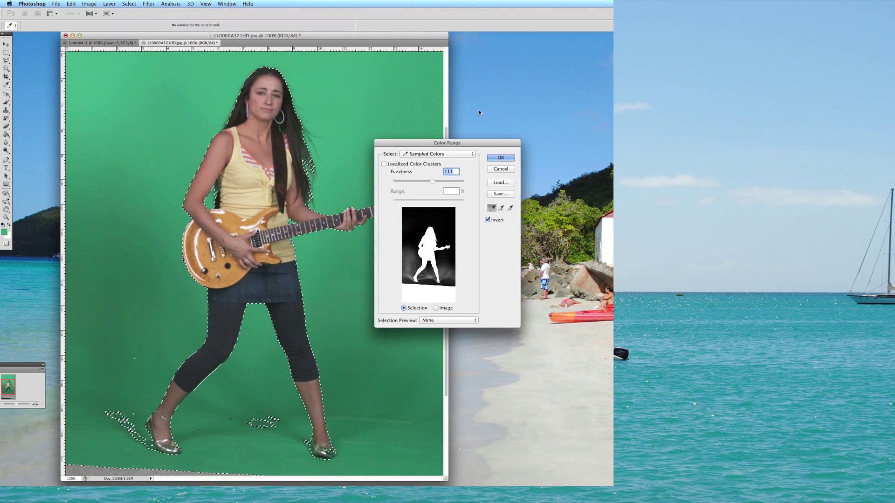
left_click_drag(433, 181, 462, 181)
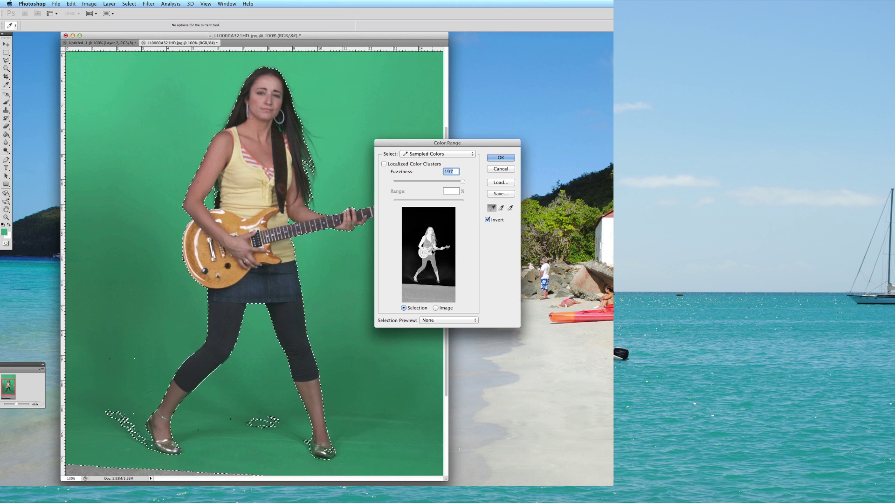
left_click(500, 157)
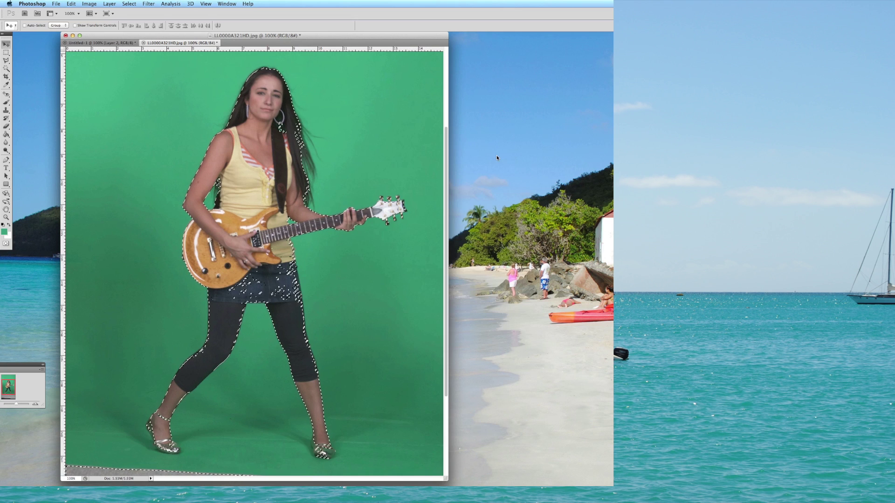
left_click(71, 4)
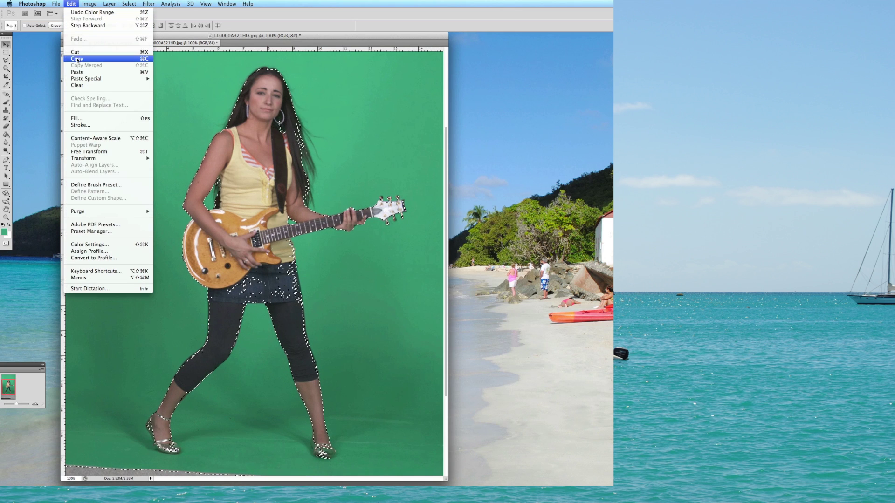
left_click(98, 51)
left_click(98, 43)
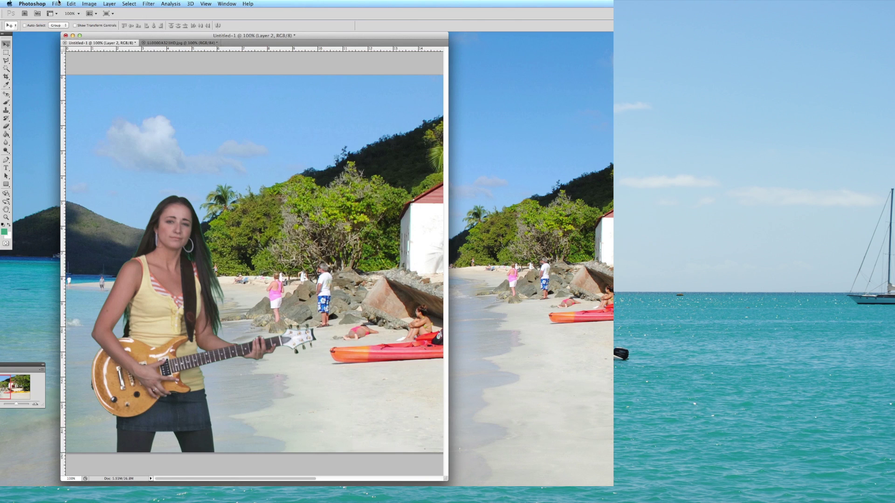
Paste the fuzziness-197 copy as Layer 3 and drag it to the right of the beach.
left_click(64, 4)
mouse_move(71, 4)
left_click(79, 72)
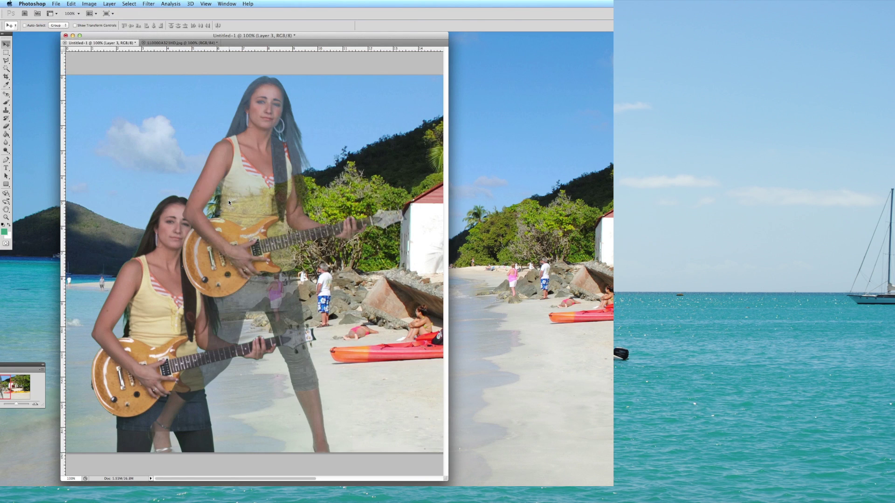
left_click_drag(246, 182, 328, 180)
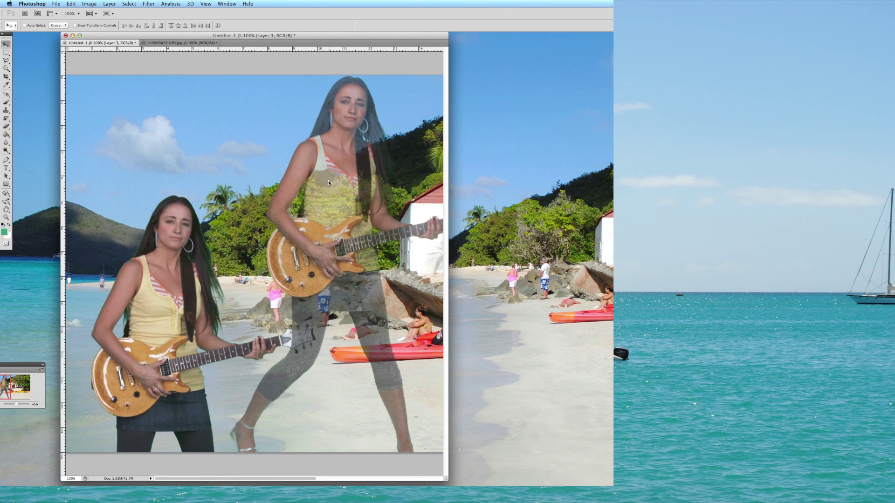